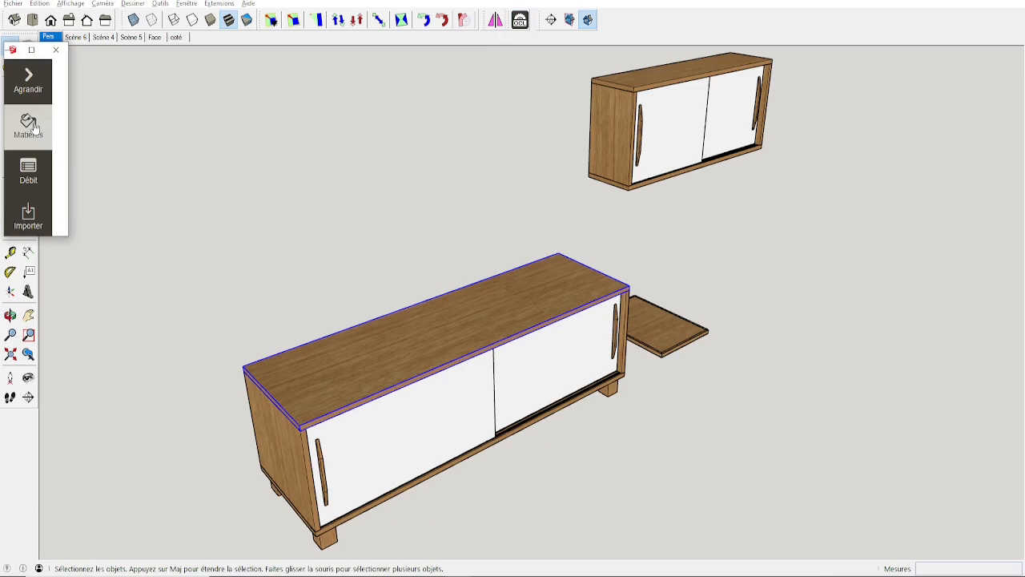
# - Generate the cut list for the selected top of the low cabinet, then close the OpenCutList window
pyautogui.click(28, 126)
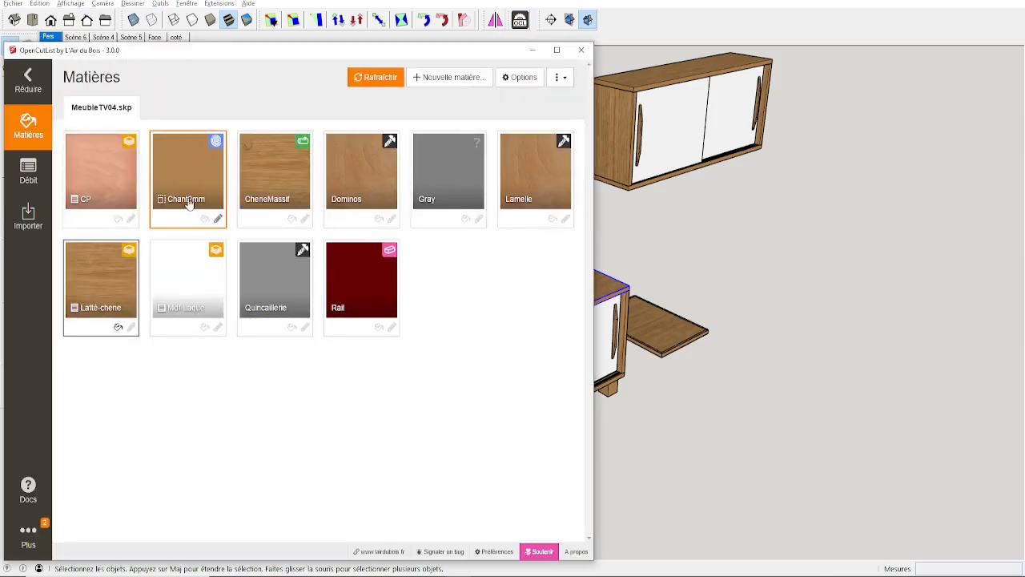
pyautogui.click(28, 172)
pyautogui.click(304, 77)
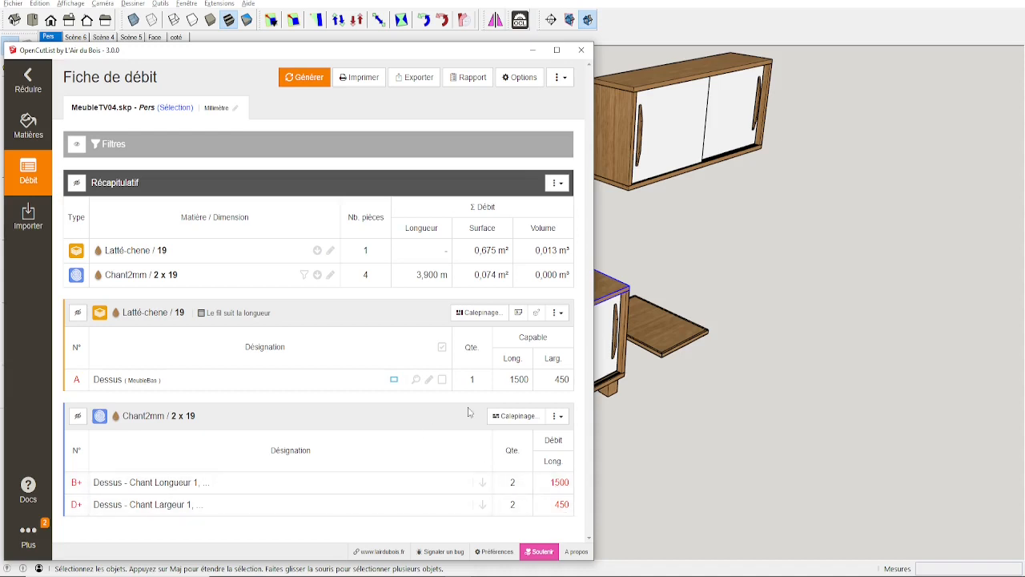
pyautogui.click(581, 50)
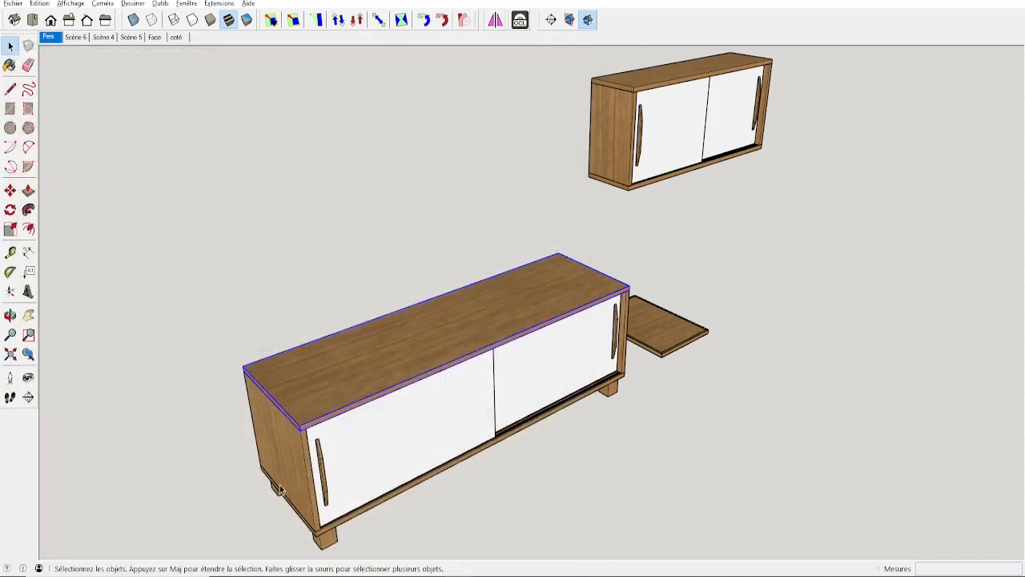
# - Show Scène 6 and delete the thin veneer sheet covering the sample panel's upper face
pyautogui.scroll(5, 651, 344)
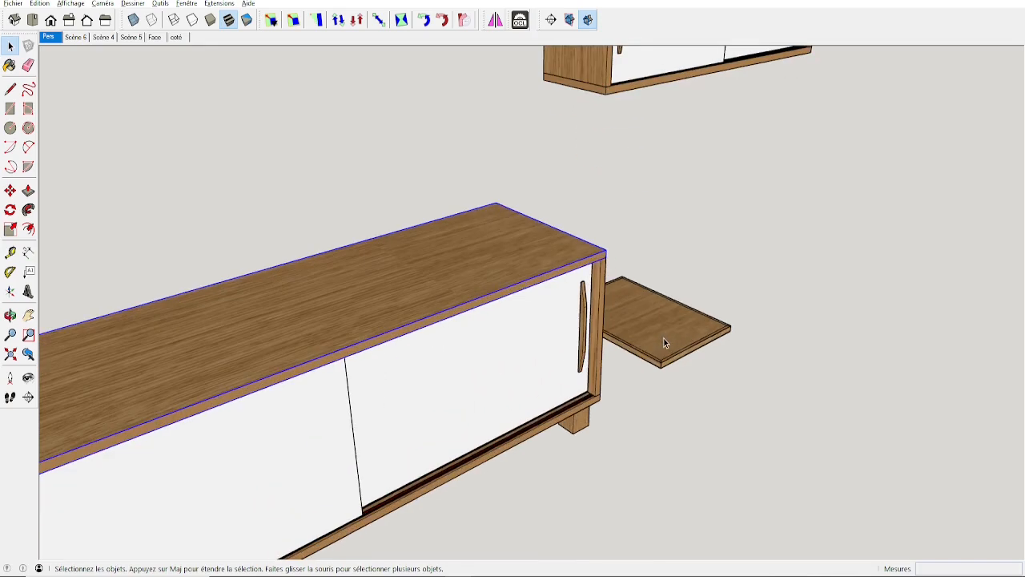
pyautogui.click(75, 36)
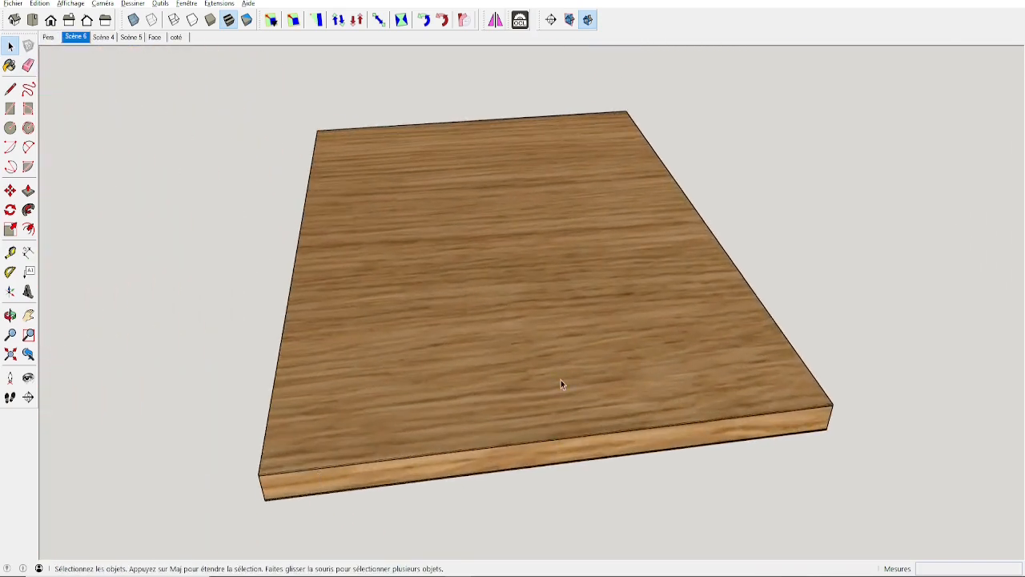
pyautogui.moveTo(565, 392); pyautogui.dragTo(618, 225, button='middle')
pyautogui.scroll(2, 551, 251)
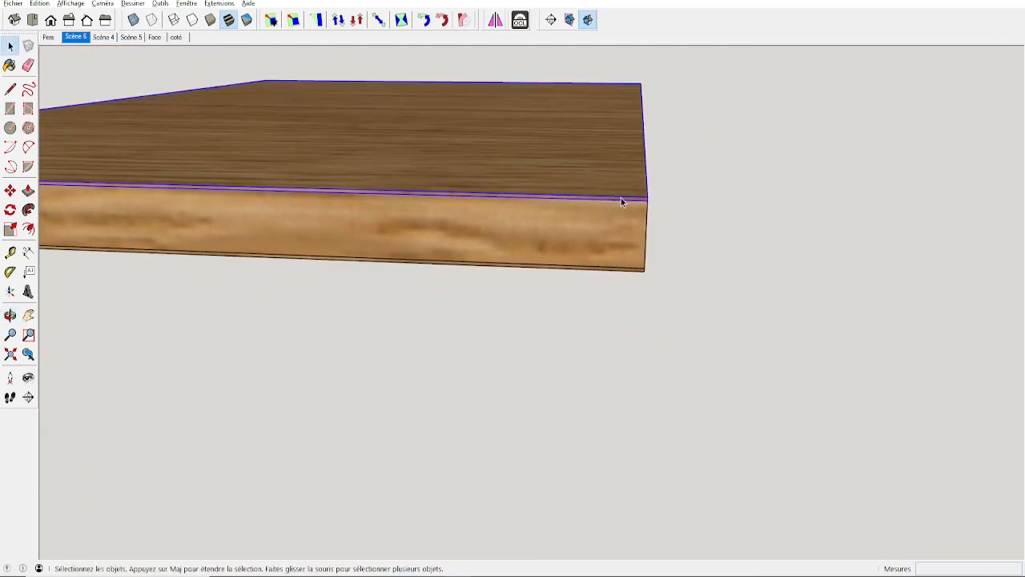
pyautogui.press('Delete')
pyautogui.scroll(-5, 485, 174)
pyautogui.moveTo(425, 179); pyautogui.dragTo(361, 211, button='middle')
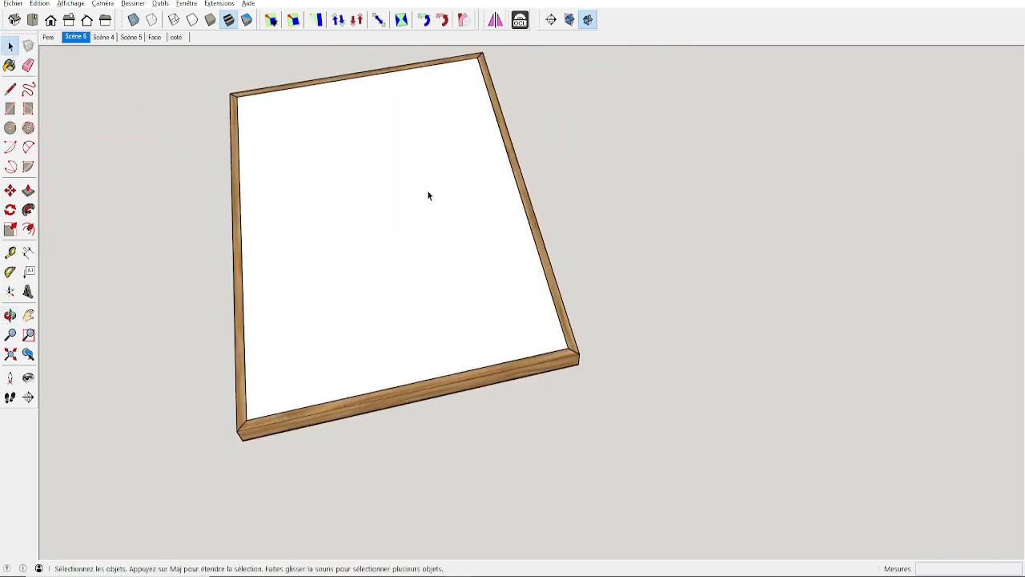
# - Measure the width of the solid-wood edging strip on the sample panel, excluding its tongue
pyautogui.scroll(10, 570, 302)
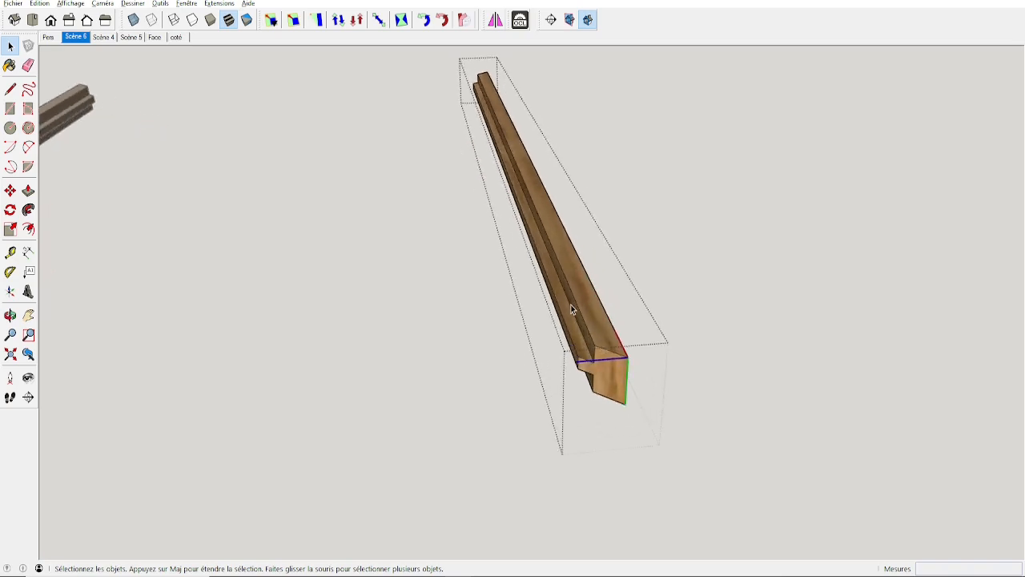
pyautogui.moveTo(575, 310); pyautogui.dragTo(605, 319, button='middle')
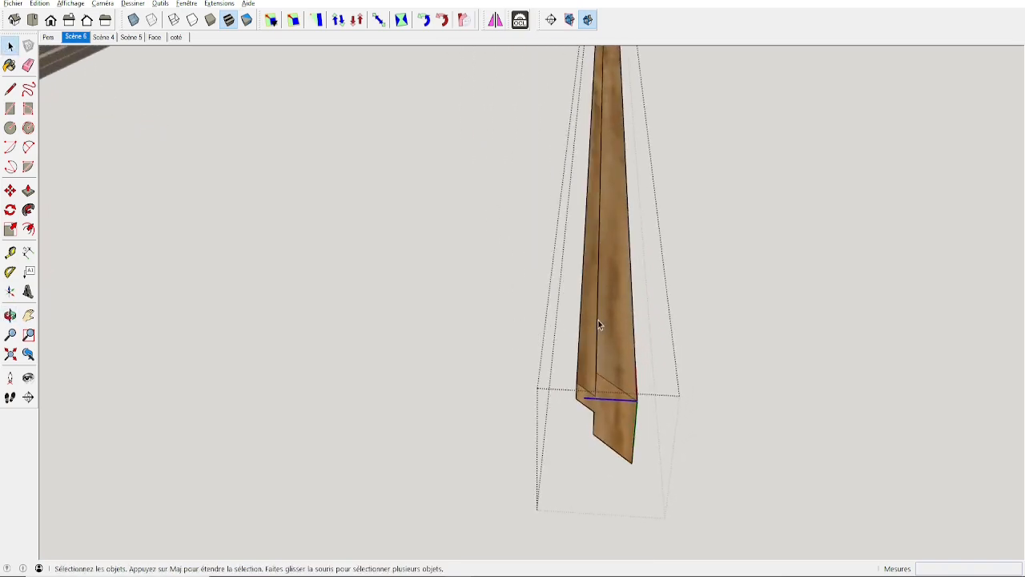
pyautogui.press('t')
pyautogui.click(598, 314)
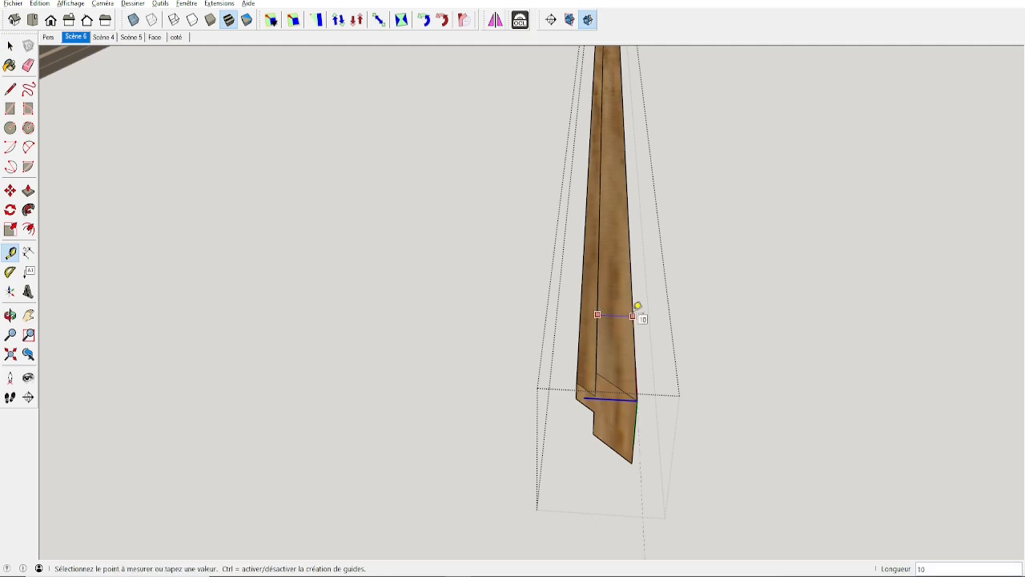
pyautogui.press('space')
pyautogui.click(736, 267)
# - Examine the edge bands on the low cabinet's top, especially where they meet at the front corner
pyautogui.scroll(-6, 449, 264)
pyautogui.keyDown('shift'); pyautogui.moveTo(392, 240); pyautogui.dragTo(565, 246, button='middle'); pyautogui.keyUp('shift')
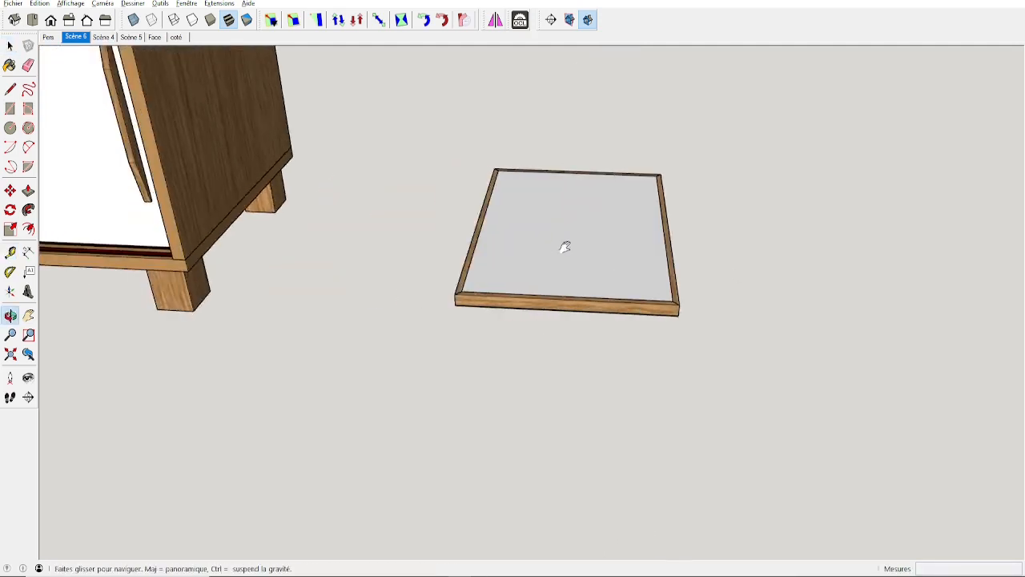
pyautogui.scroll(-3, 445, 197)
pyautogui.keyDown('shift'); pyautogui.moveTo(323, 195); pyautogui.dragTo(627, 295, button='middle'); pyautogui.keyUp('shift')
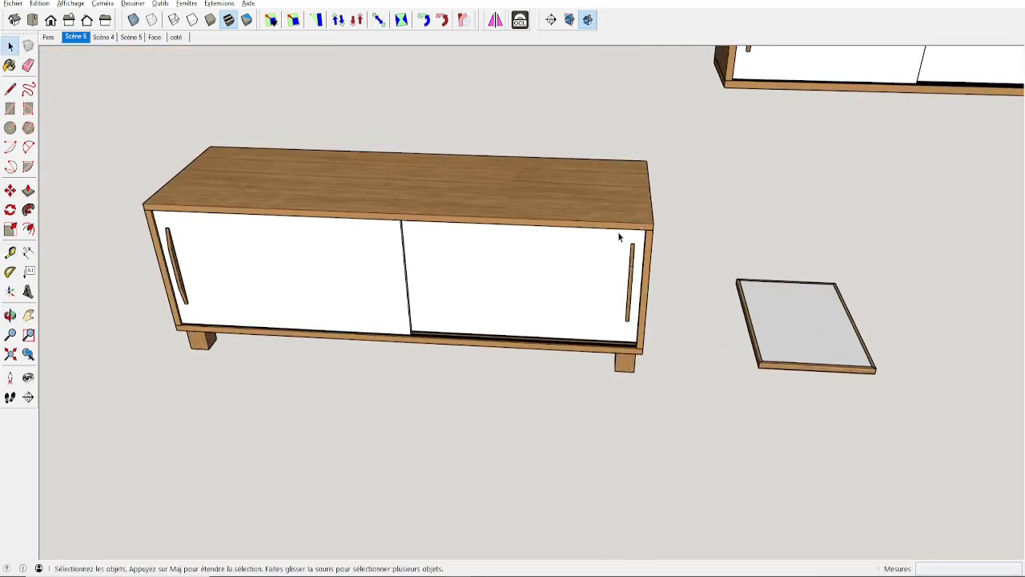
pyautogui.scroll(8, 639, 231)
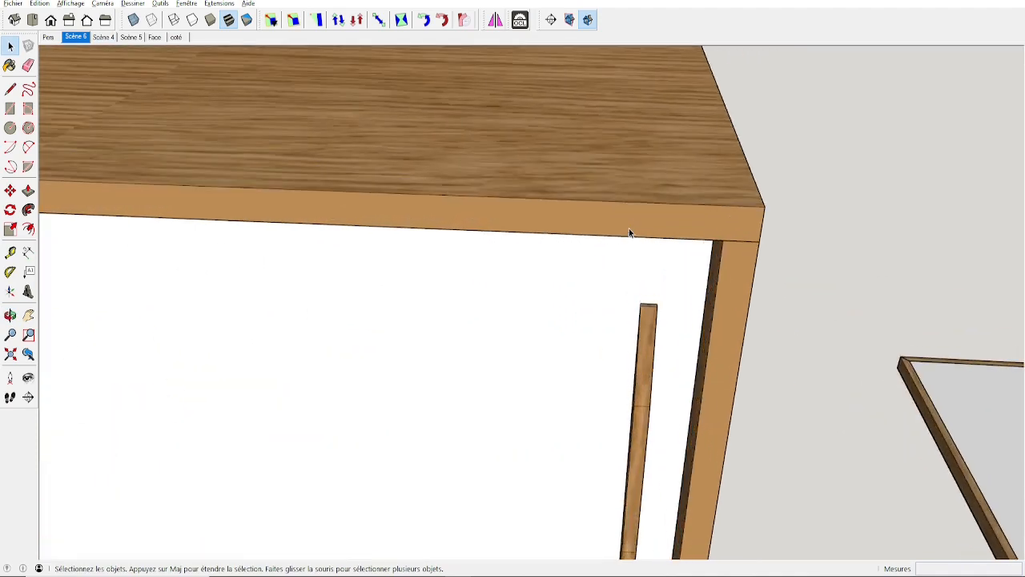
pyautogui.moveTo(632, 230); pyautogui.dragTo(452, 171, button='middle')
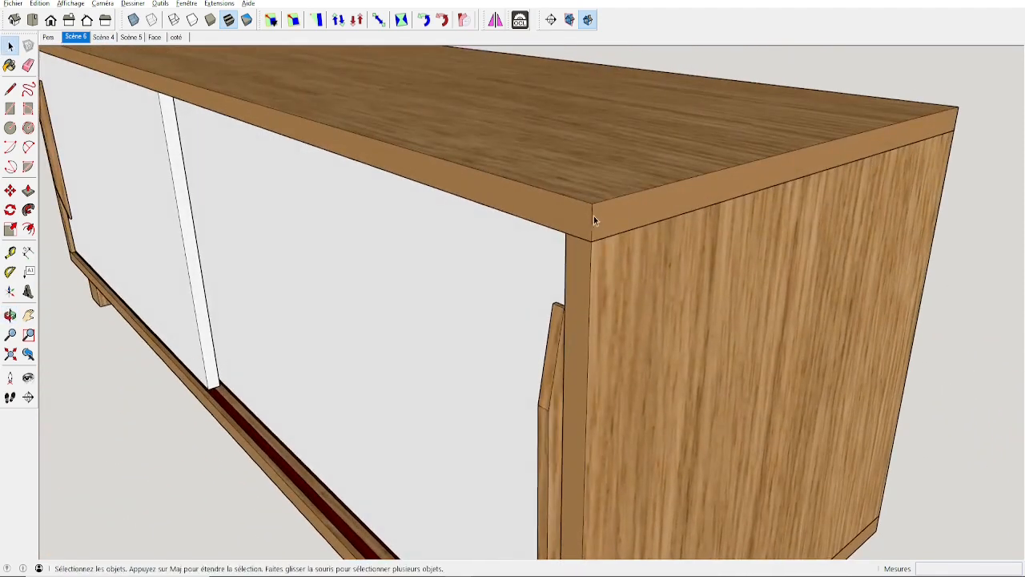
pyautogui.scroll(-8, 588, 211)
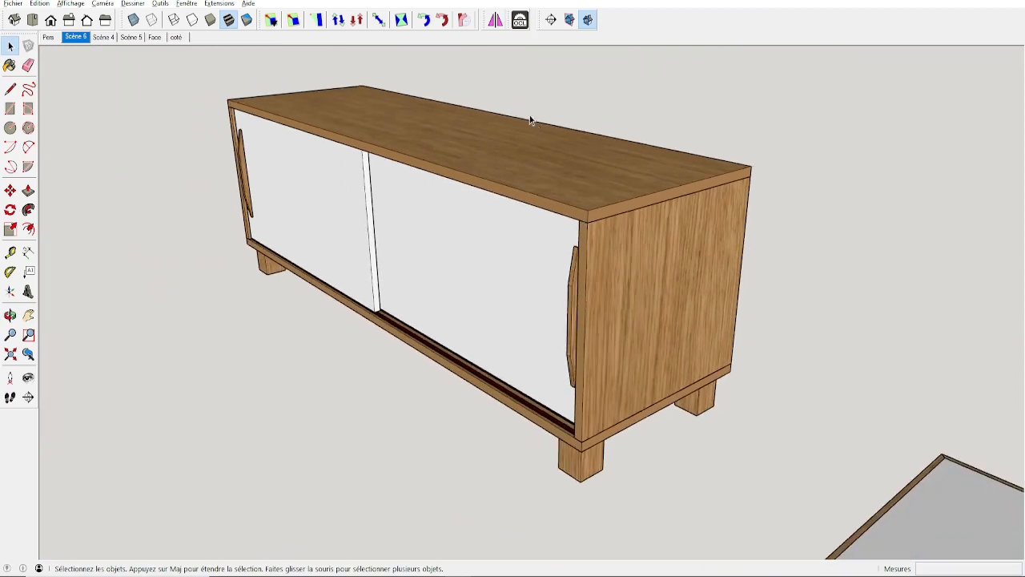
# - Rename the Chant2mm edge band material as Alaise15 in OpenCutList
pyautogui.click(520, 19)
pyautogui.click(28, 127)
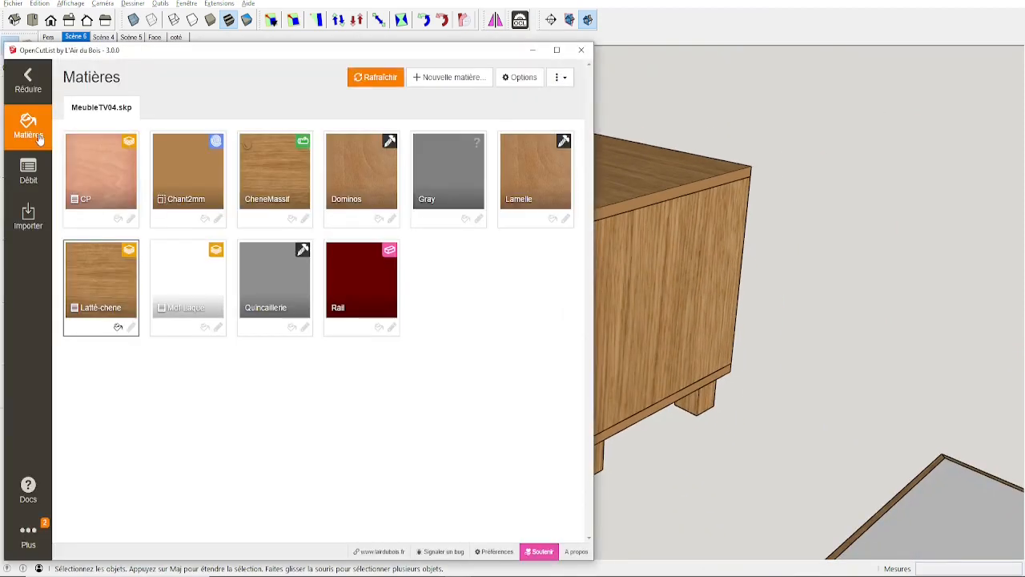
pyautogui.click(209, 185)
pyautogui.moveTo(324, 137); pyautogui.dragTo(230, 140)
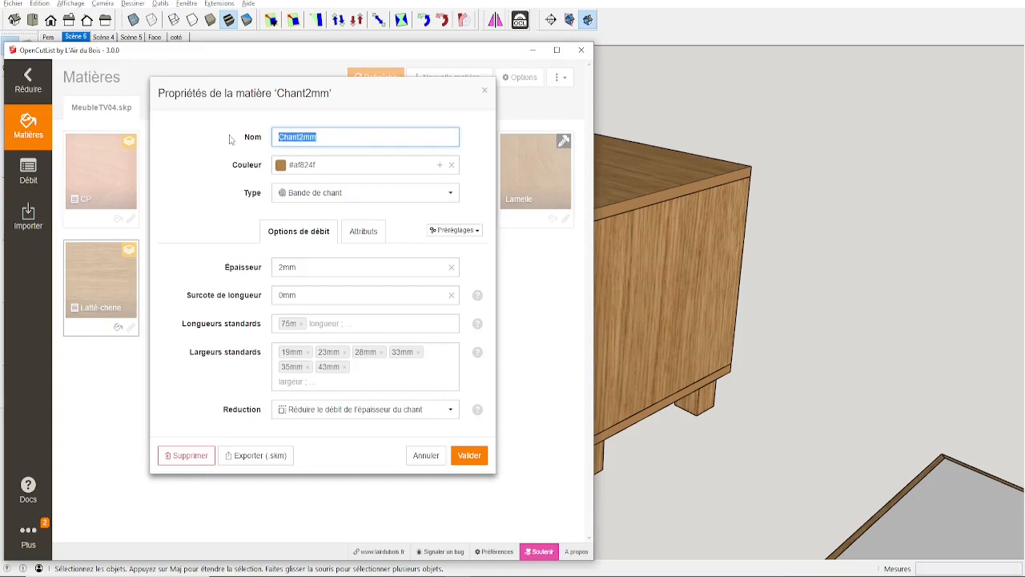
pyautogui.write('Alaise10')
pyautogui.click(332, 267)
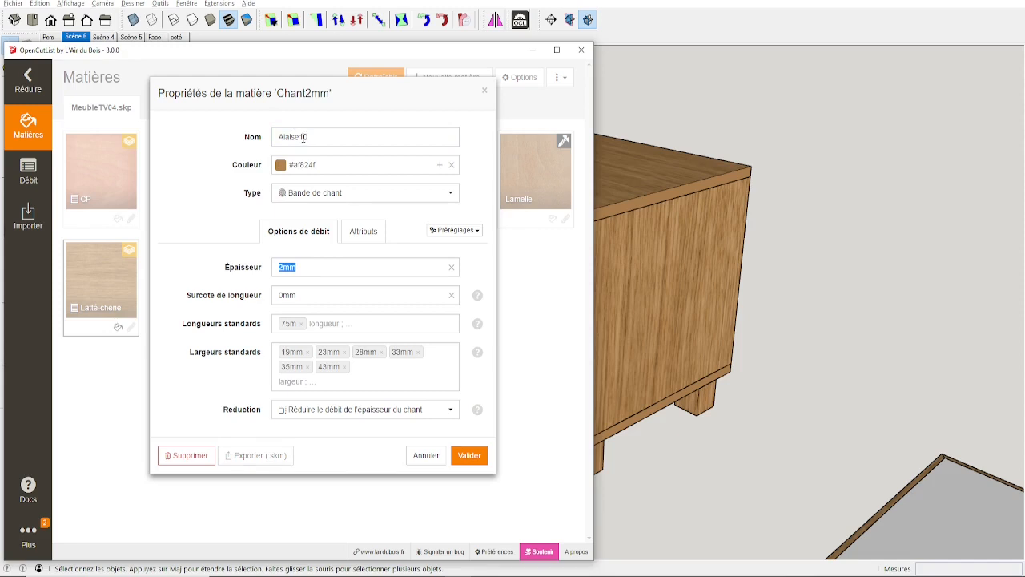
pyautogui.moveTo(304, 138); pyautogui.dragTo(322, 137)
pyautogui.write('5')
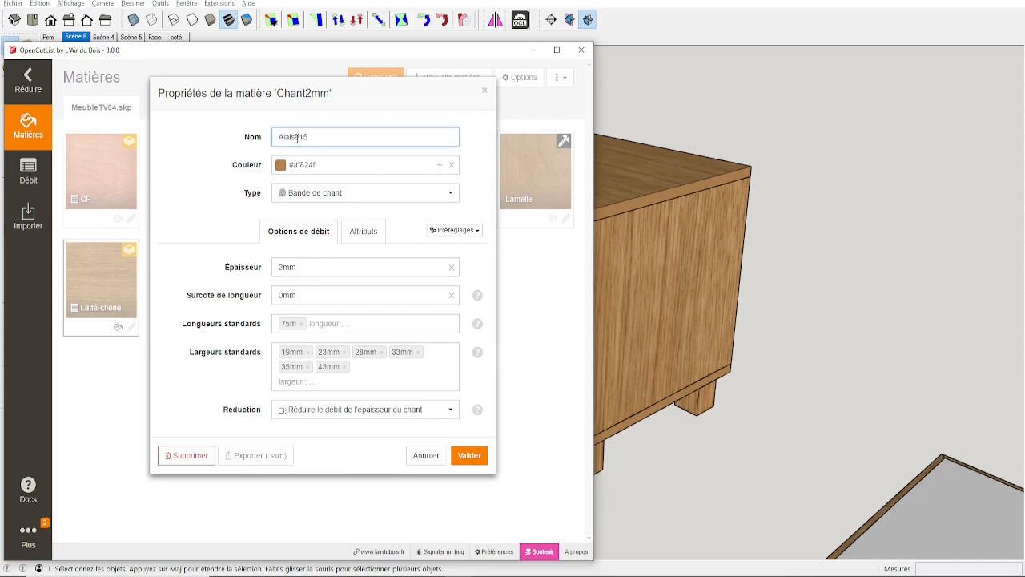
# - Set the Alaise15 edge band's thickness to 10 mm and its length oversize to 30 mm, and save the material
pyautogui.click(303, 268)
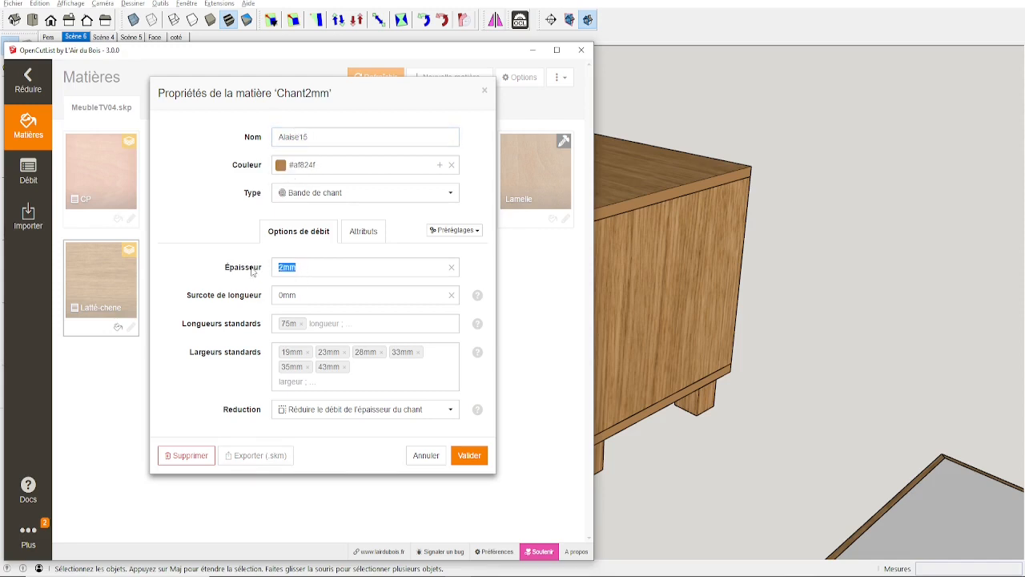
pyautogui.write('10')
pyautogui.click(302, 295)
pyautogui.write('30')
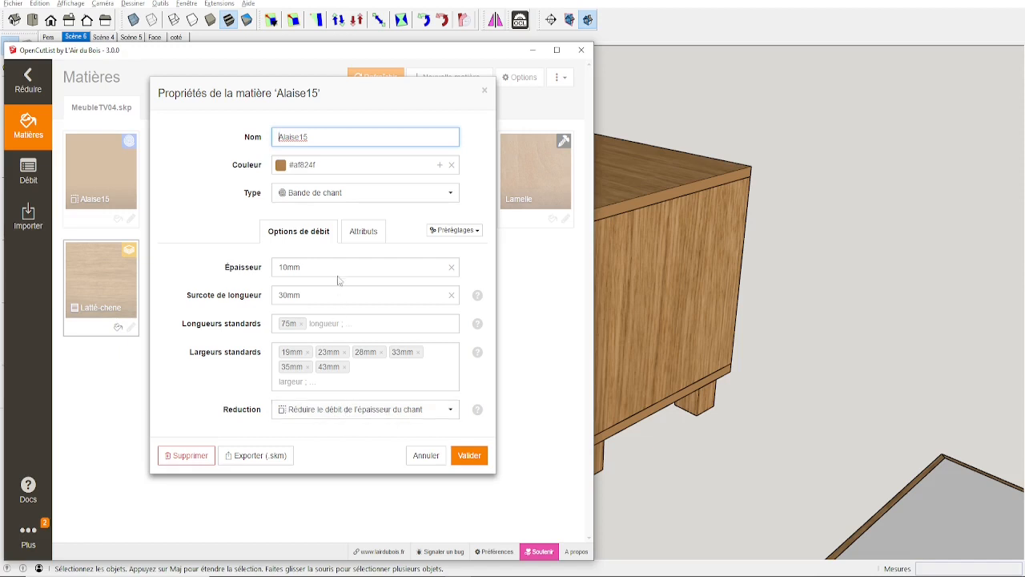
pyautogui.click(468, 455)
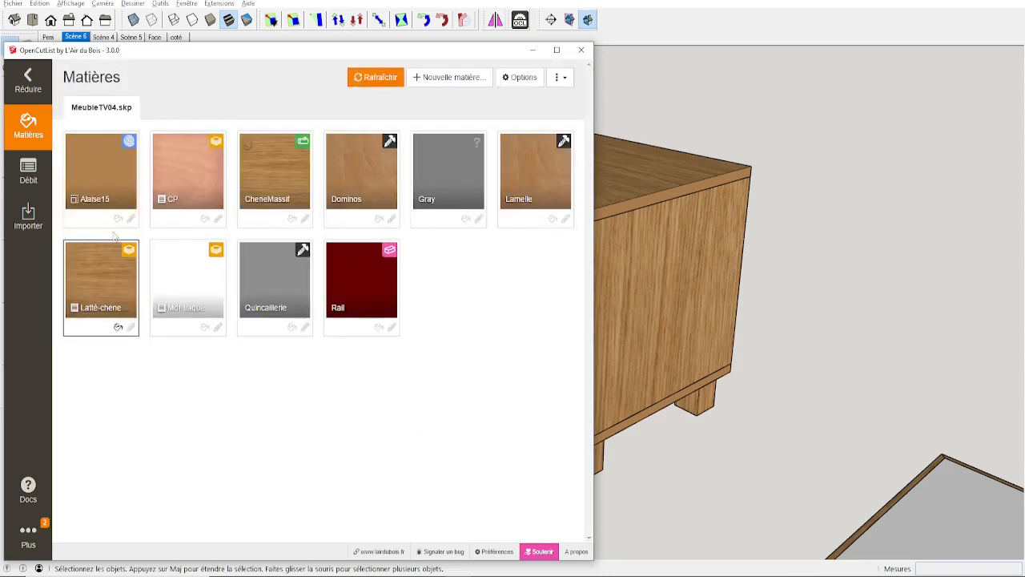
# - Generate a cut list for only the low cabinet's top panel
pyautogui.click(689, 194)
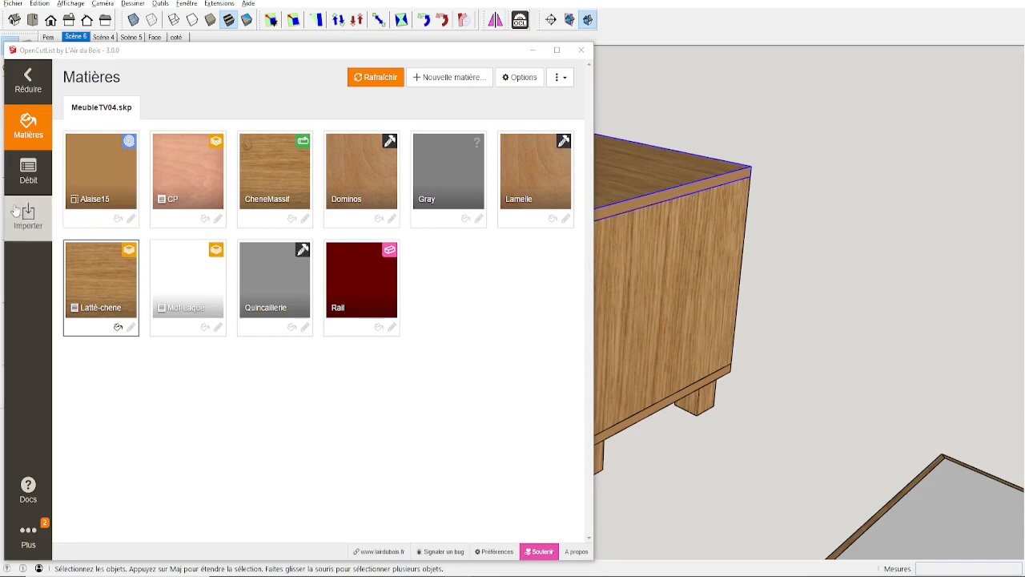
pyautogui.click(28, 171)
pyautogui.click(306, 77)
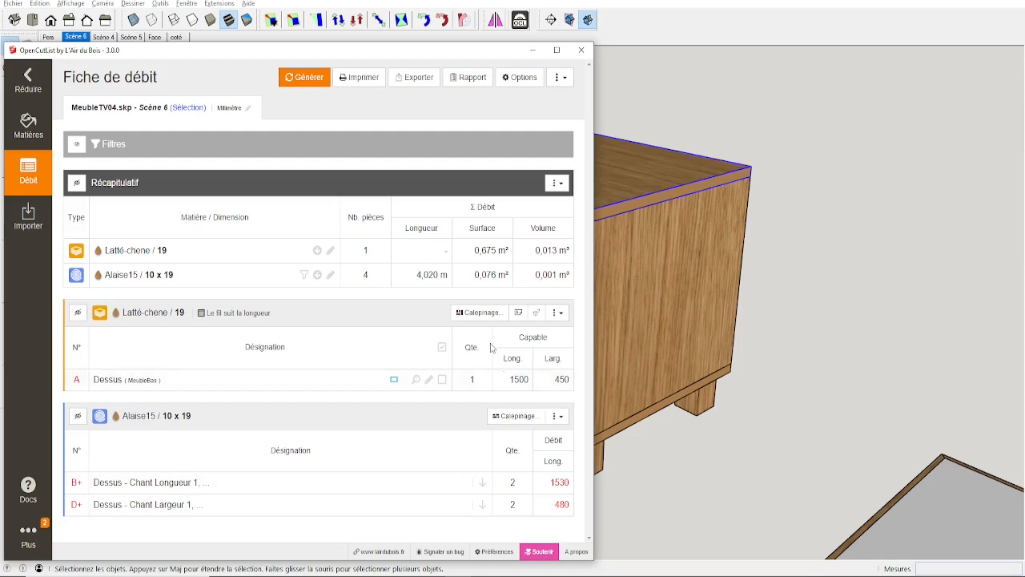
# - Generate the Latté-chene / 19 cutting diagram for the top on a 2800 x 2070 mm standard panel, inspect it, and close it
pyautogui.click(480, 313)
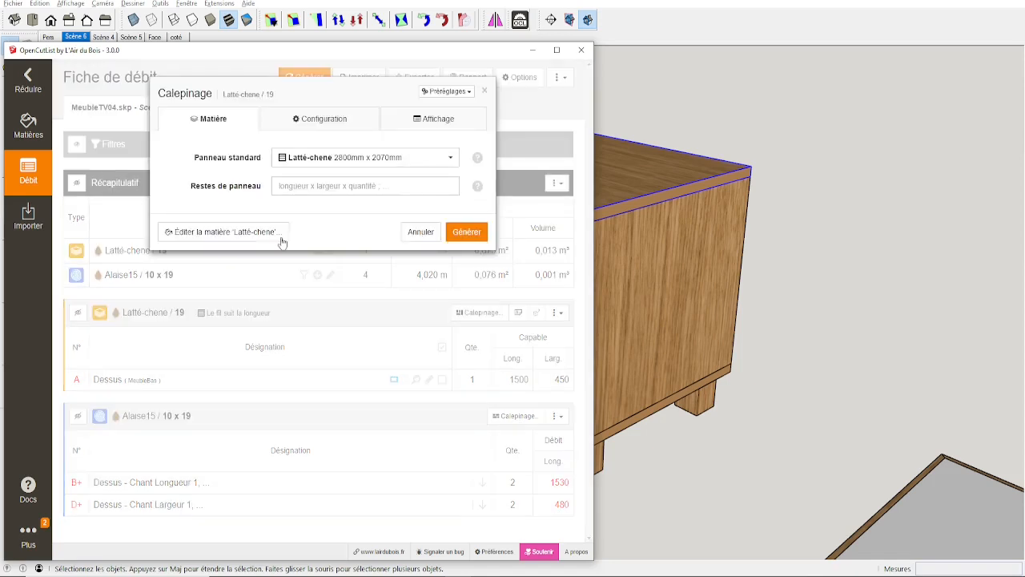
pyautogui.click(466, 232)
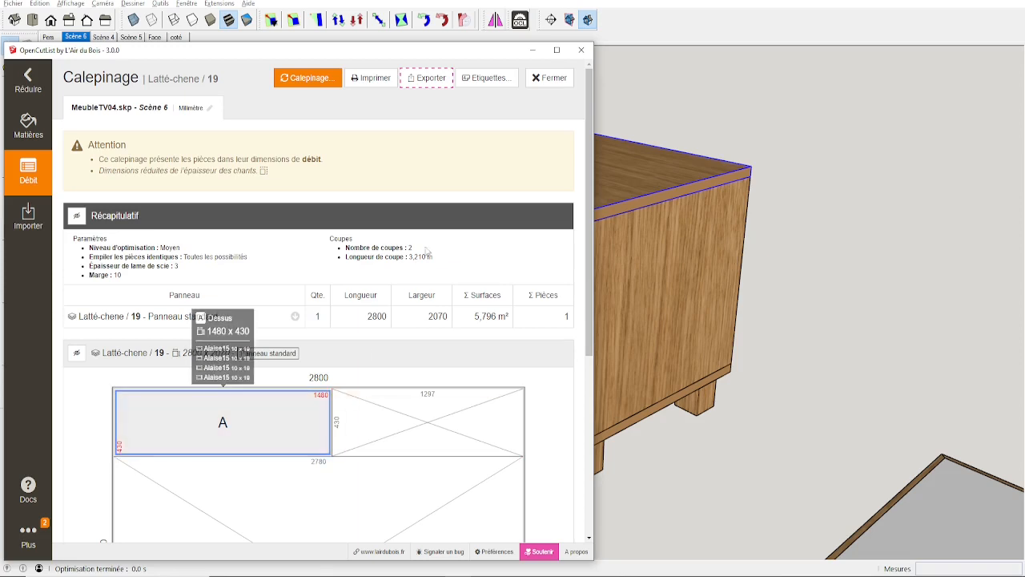
pyautogui.click(551, 78)
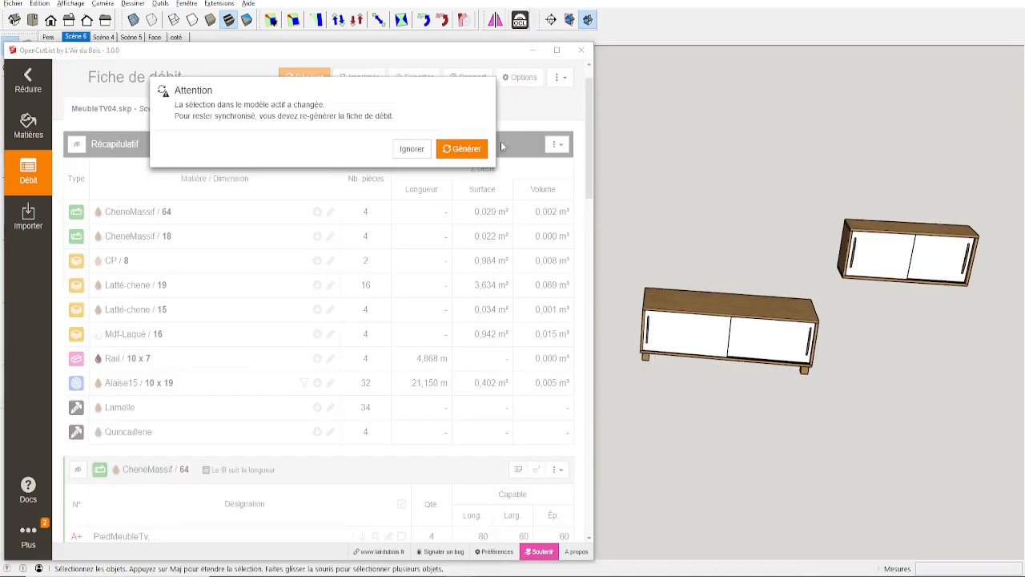
# - Regenerate the cut list for the whole model and review the cutting diagram of all Latté-chene / 19 parts
pyautogui.click(463, 149)
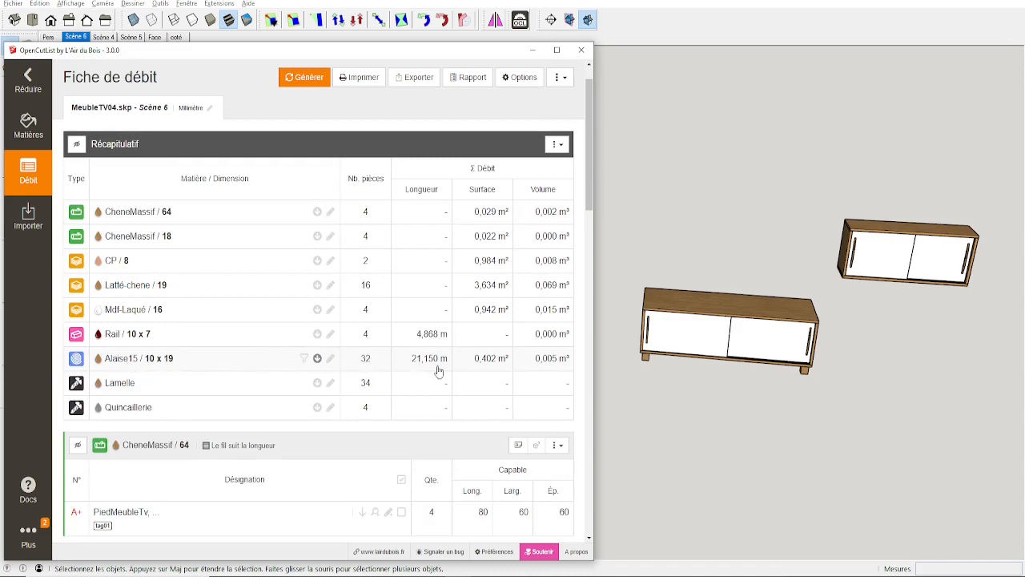
pyautogui.click(145, 261)
pyautogui.scroll(-2, 145, 260)
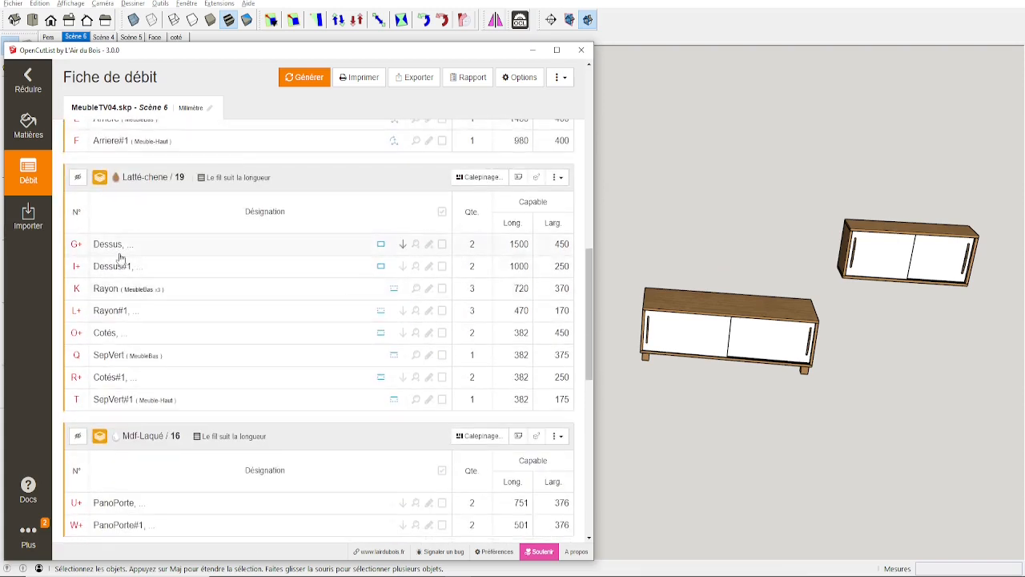
pyautogui.click(479, 177)
pyautogui.click(470, 236)
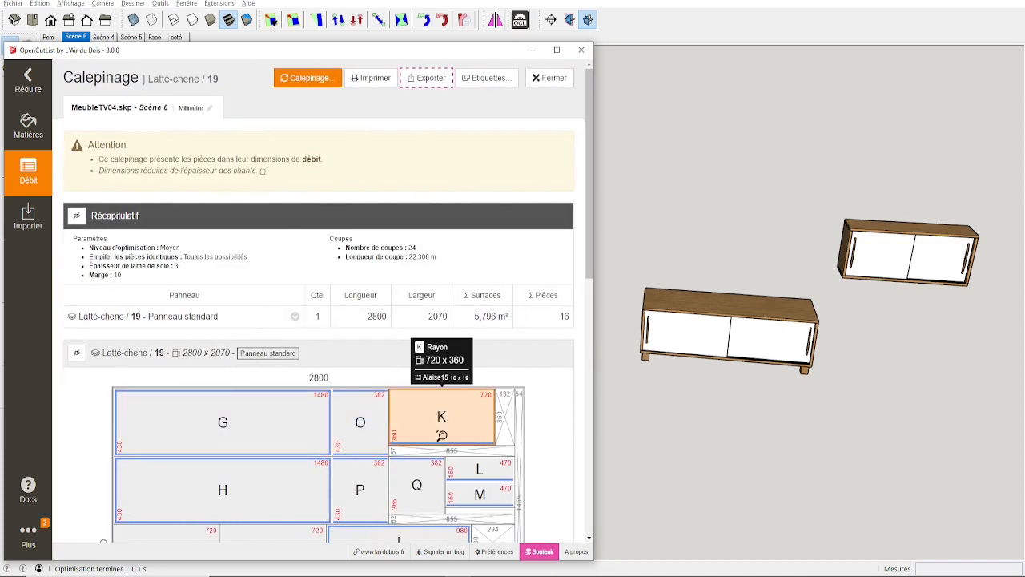
pyautogui.click(553, 85)
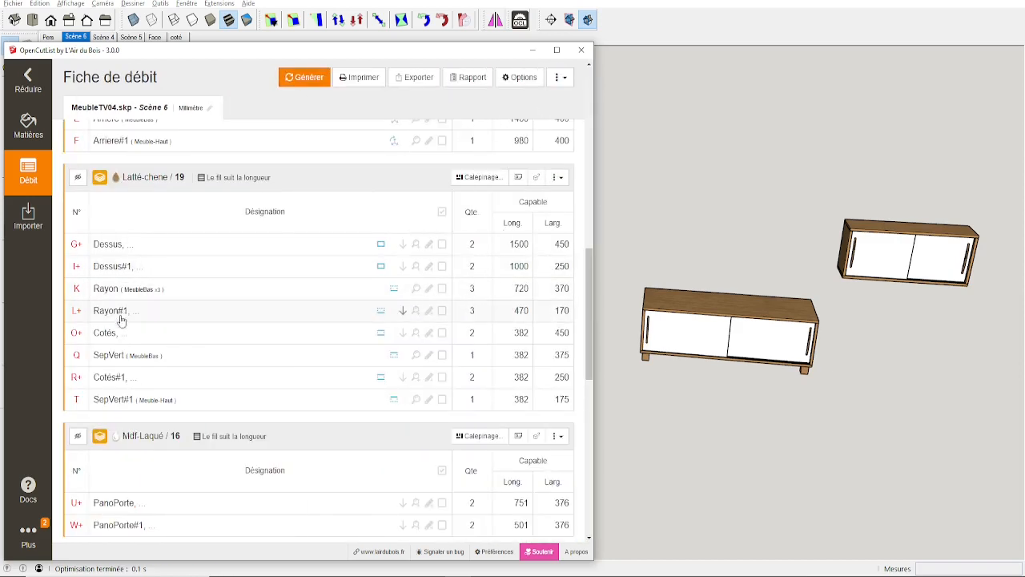
# - Expand the Cotés#1 parts in the cut list and check part R's edge bands in the Latté-chene / 19 cutting diagram
pyautogui.click(130, 380)
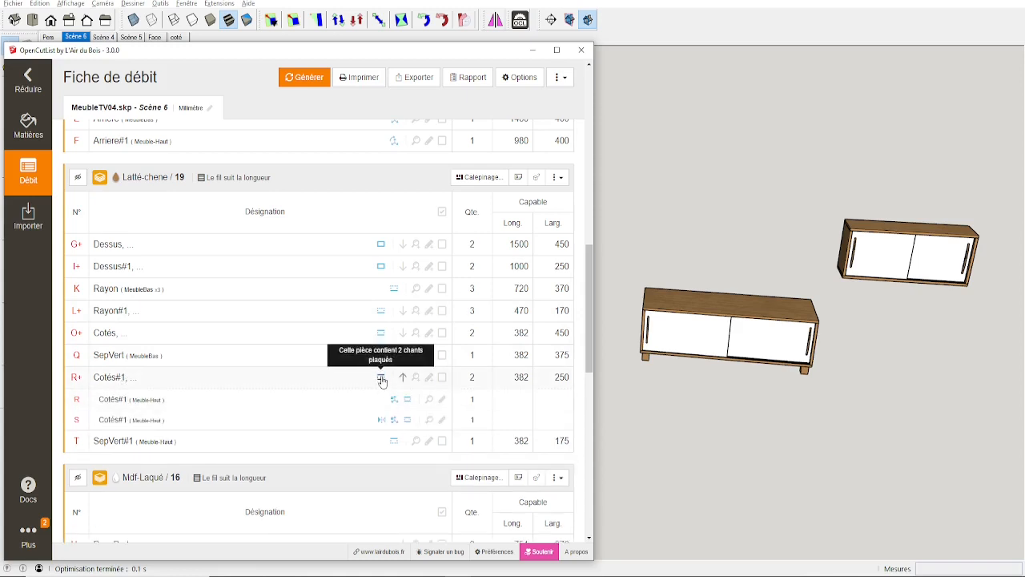
pyautogui.click(478, 178)
pyautogui.click(465, 229)
pyautogui.scroll(-5, 481, 321)
pyautogui.moveTo(323, 381)
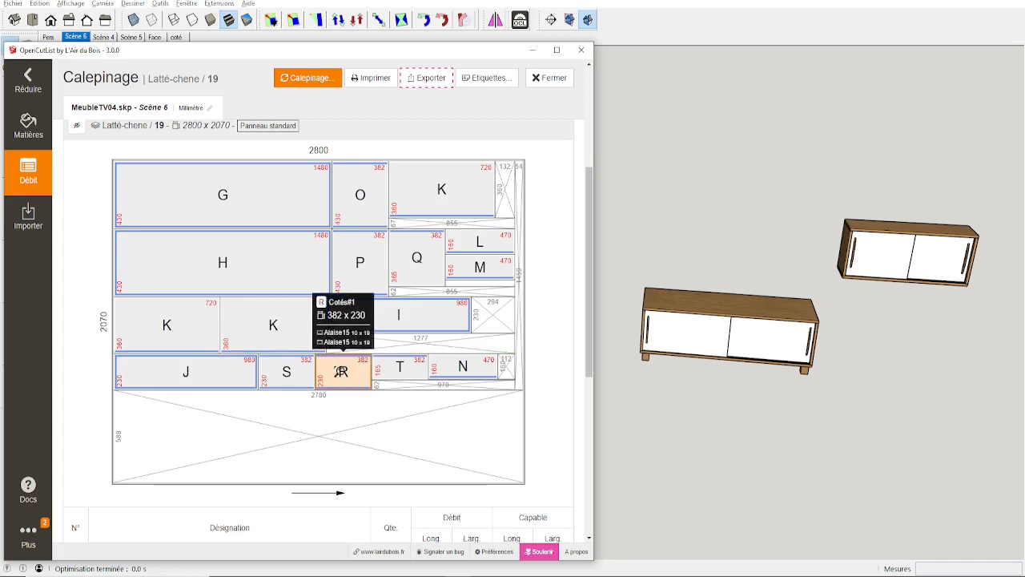
pyautogui.moveTo(349, 360)
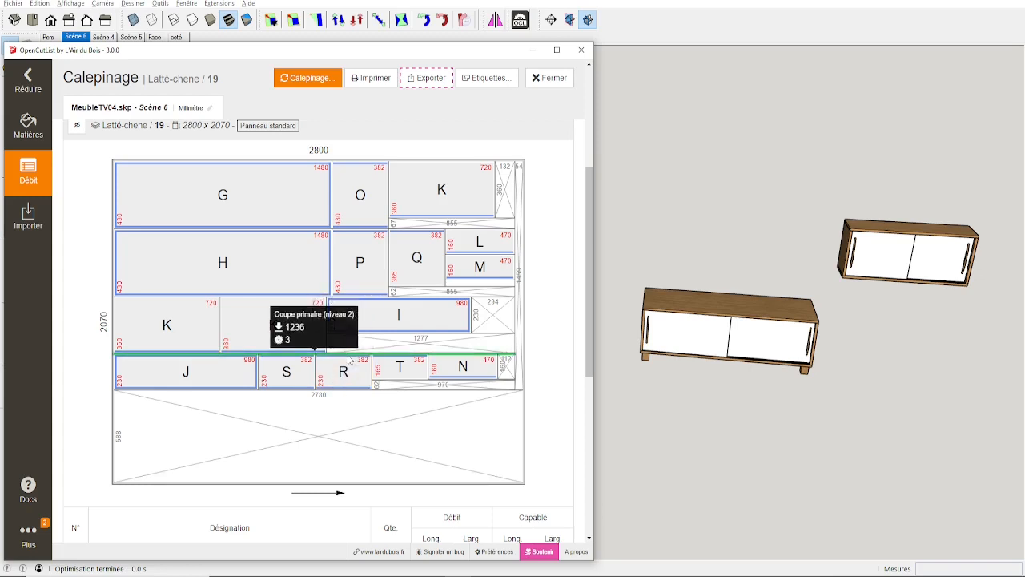
pyautogui.click(549, 78)
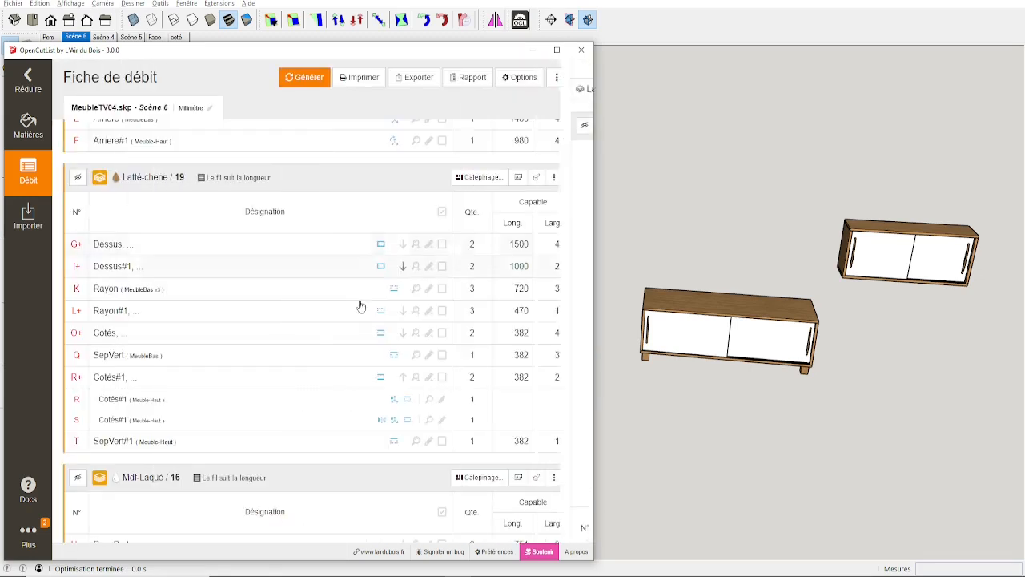
# - Review the Alaise15 / 10 x 19 edge band entries in the cut list and close the cut list window
pyautogui.scroll(-10, 280, 325)
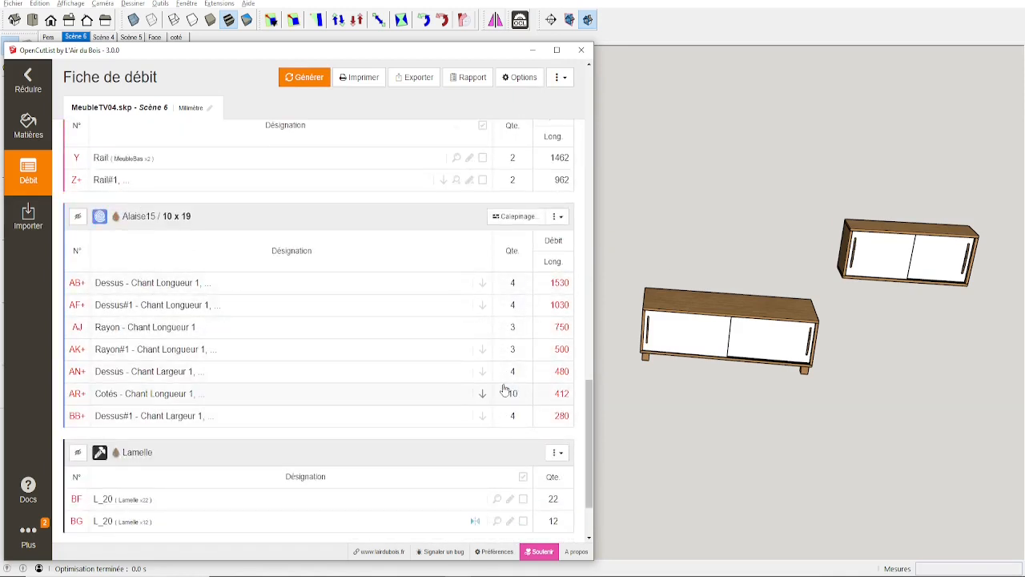
pyautogui.scroll(-2, 482, 376)
pyautogui.scroll(15, 401, 350)
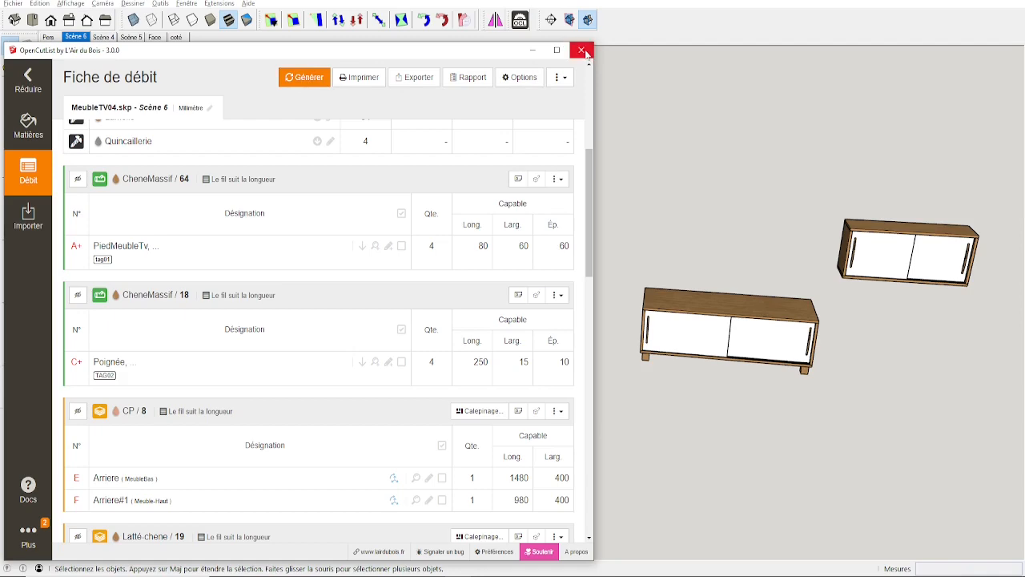
pyautogui.click(581, 49)
# - Examine the edging on the low cabinet's top and side panel up close at the front corner
pyautogui.moveTo(698, 303); pyautogui.dragTo(711, 314, button='middle')
pyautogui.scroll(3, 725, 327)
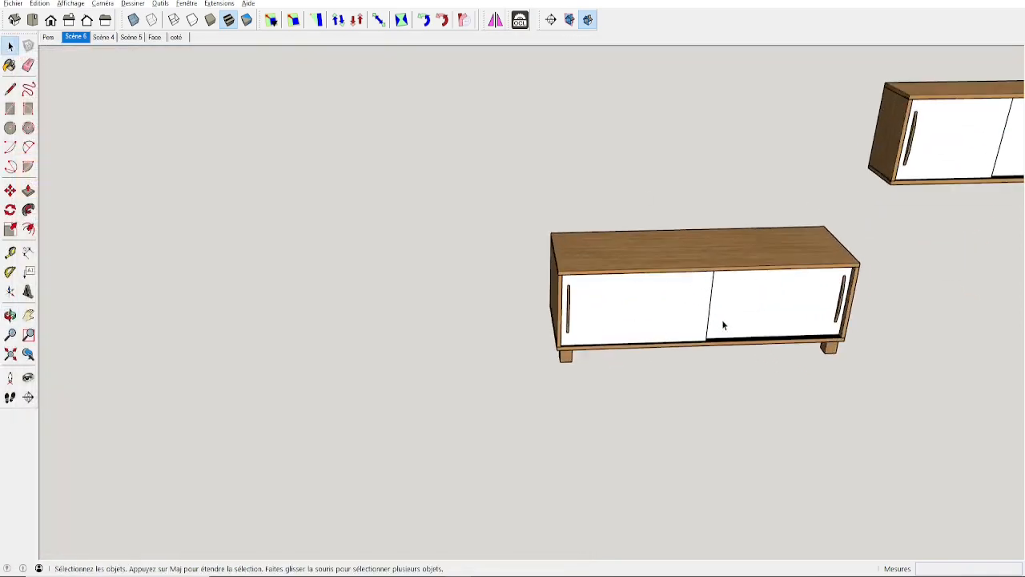
pyautogui.scroll(4, 724, 322)
pyautogui.scroll(3, 456, 164)
pyautogui.moveTo(458, 165); pyautogui.dragTo(567, 241, button='middle')
pyautogui.scroll(-3, 566, 243)
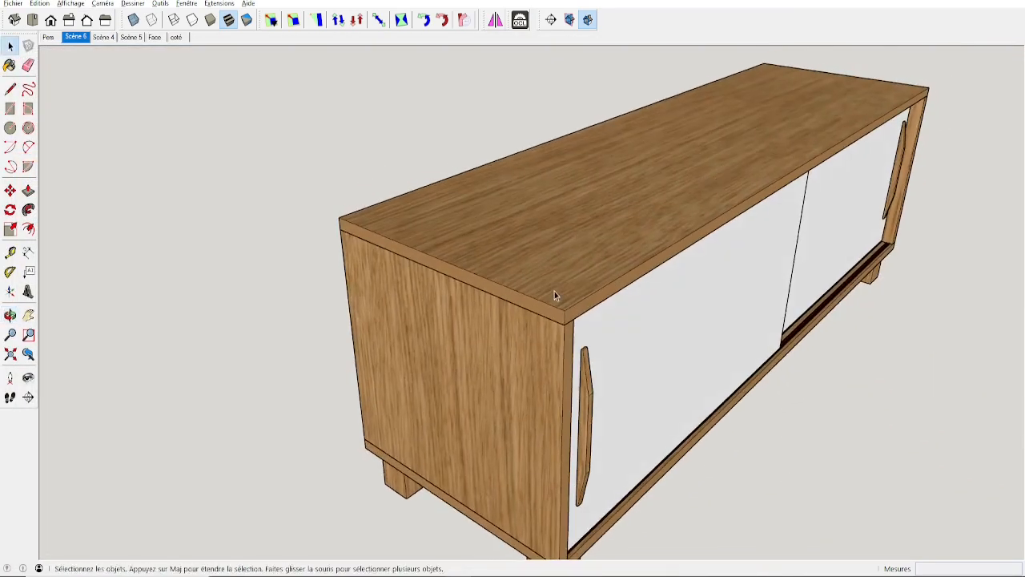
pyautogui.moveTo(561, 291); pyautogui.dragTo(501, 286, button='middle')
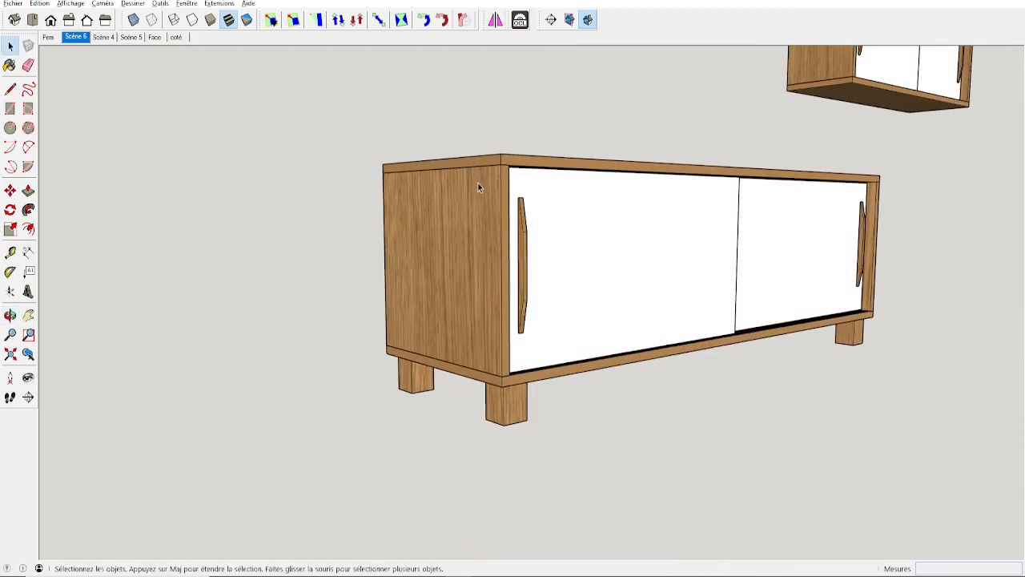
pyautogui.moveTo(446, 180); pyautogui.dragTo(469, 245, button='middle')
pyautogui.scroll(5, 467, 244)
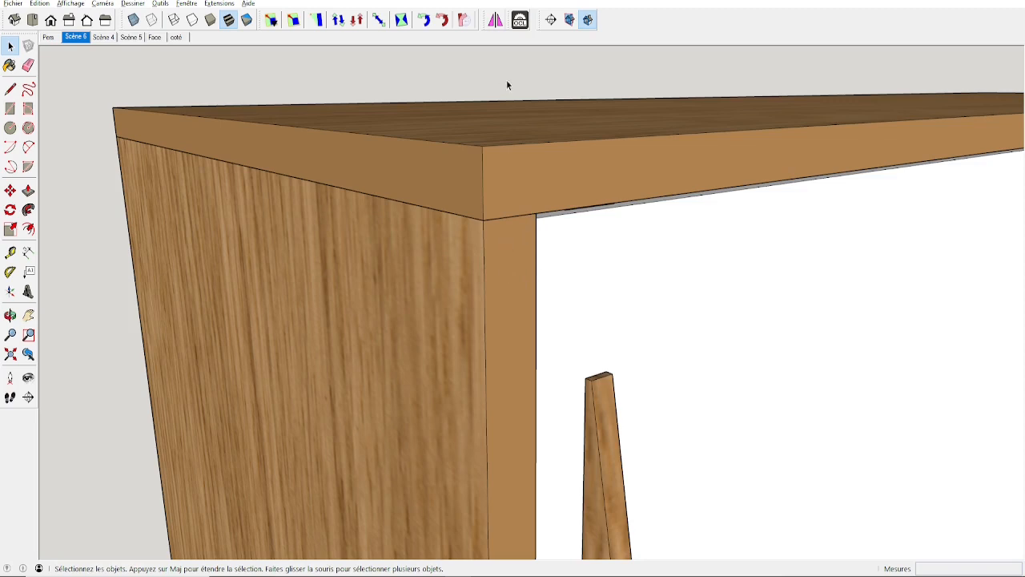
# - Add 20 mm to the standard thicknesses of the Latté-chene panel material and save its properties
pyautogui.click(520, 19)
pyautogui.click(28, 127)
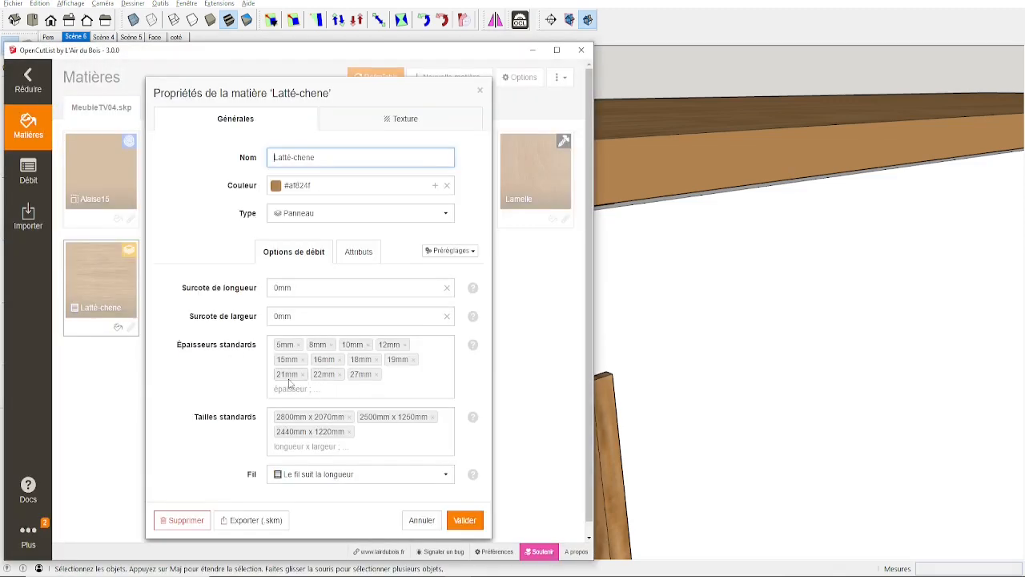
pyautogui.click(310, 389)
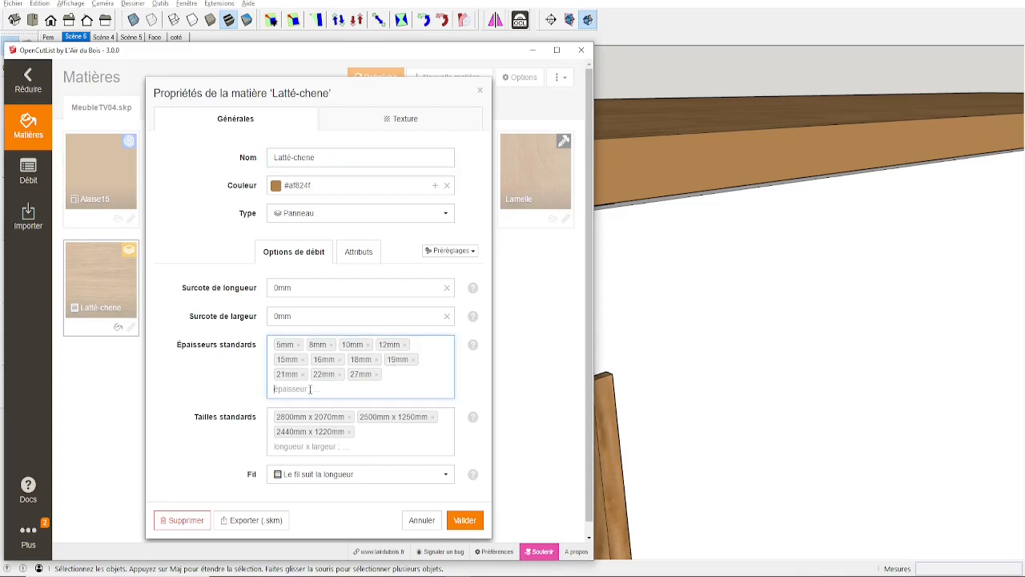
pyautogui.write('20')
pyautogui.press('Return')
pyautogui.click(465, 519)
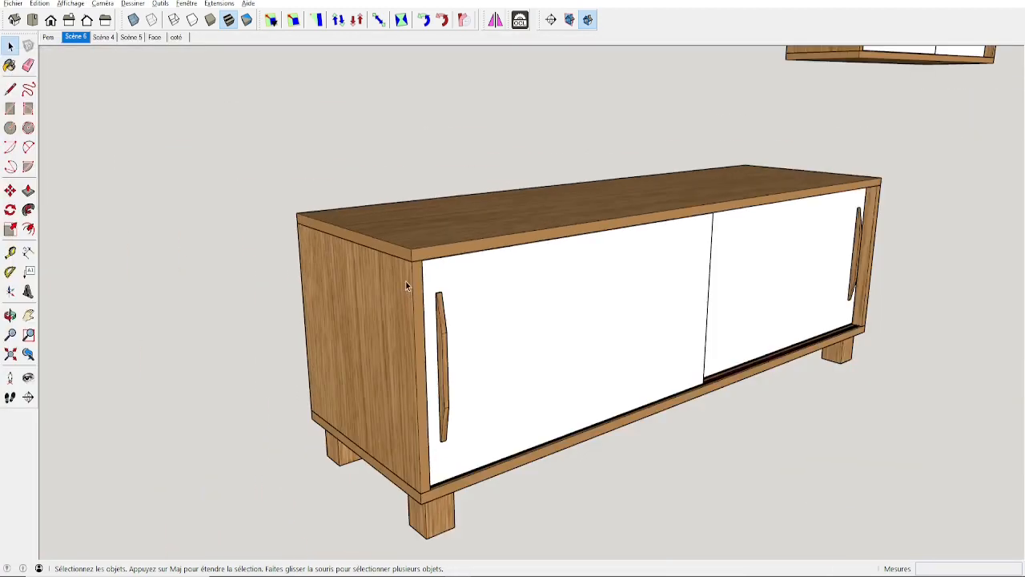
pyautogui.moveTo(405, 281); pyautogui.dragTo(477, 289, button='middle')
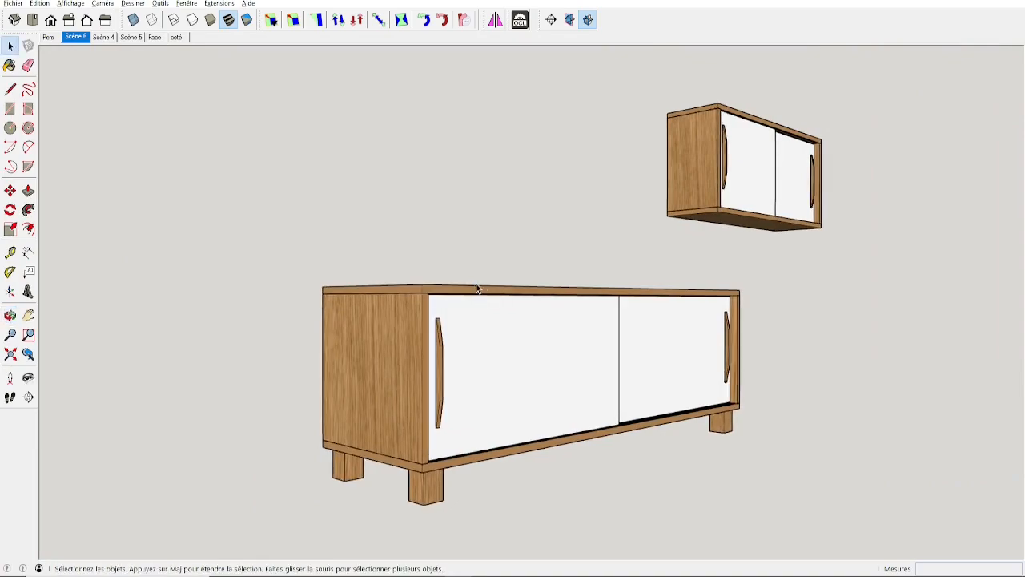